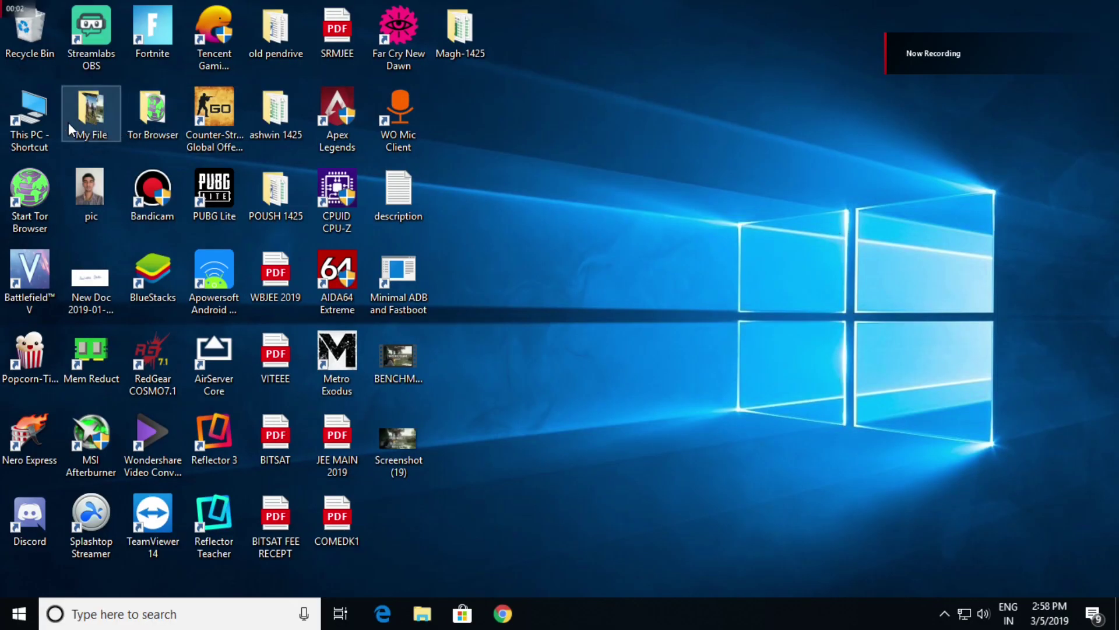
- Open This PC maximized, then the New Volume (G:) drive and its scrcpy-win64 folder
{"action": "double_click", "coordinate": [51, 116]}
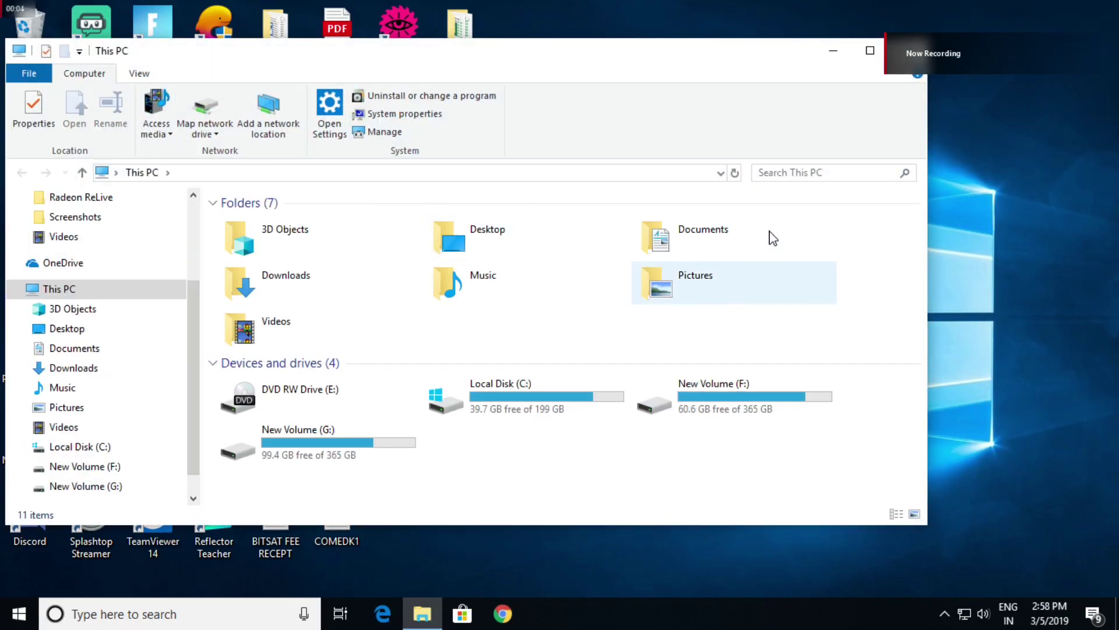
{"action": "left_click", "coordinate": [868, 51]}
{"action": "double_click", "coordinate": [879, 317]}
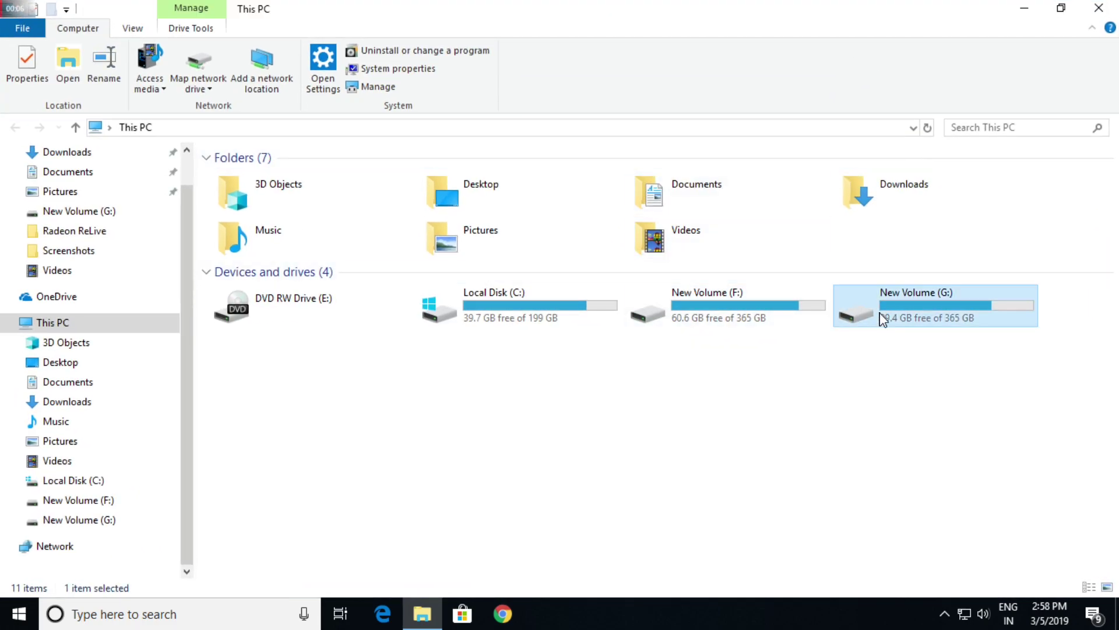
{"action": "double_click", "coordinate": [312, 331]}
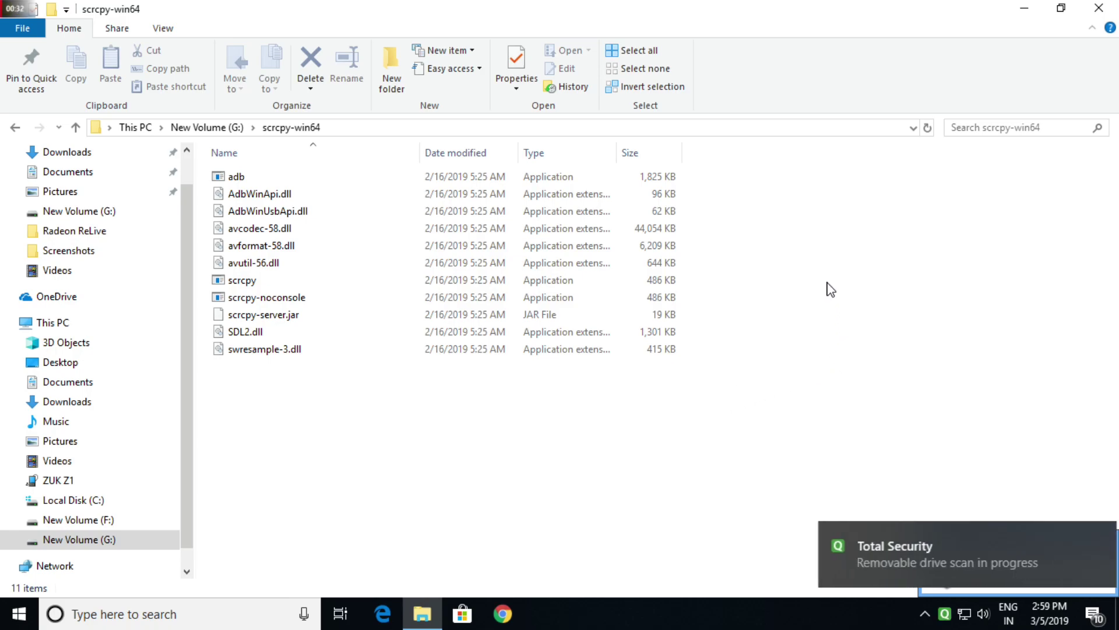
- Dismiss the drive scan notification, open PowerShell in scrcpy-win64, then minimize it
{"action": "left_click", "coordinate": [1107, 540]}
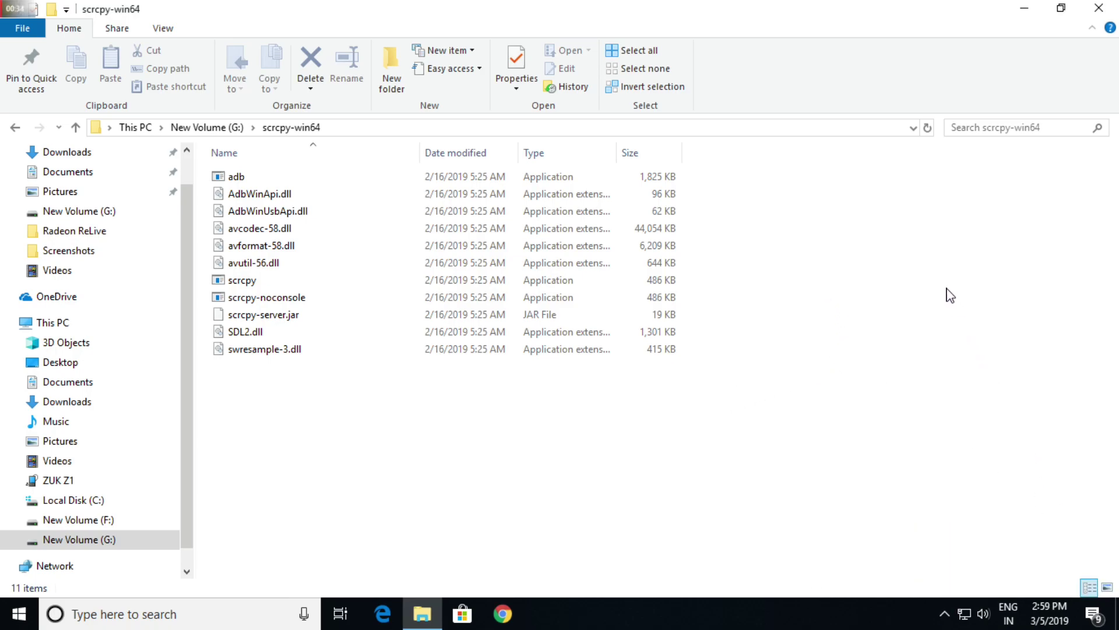
{"action": "left_click", "coordinate": [944, 606]}
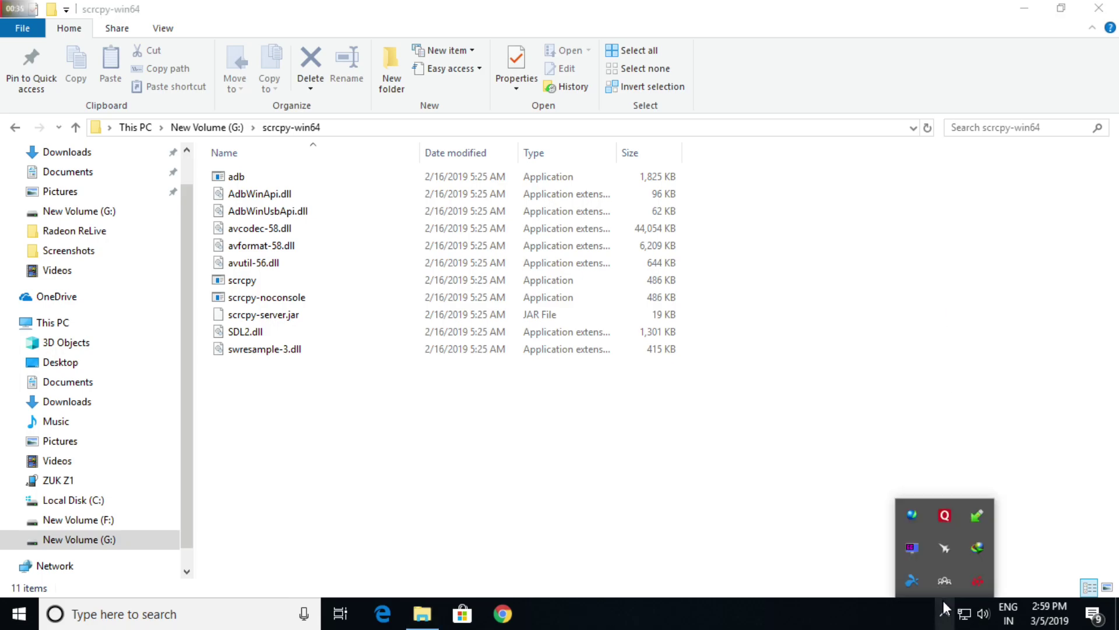
{"action": "left_click", "coordinate": [916, 361]}
{"action": "right_click", "coordinate": [914, 355]}
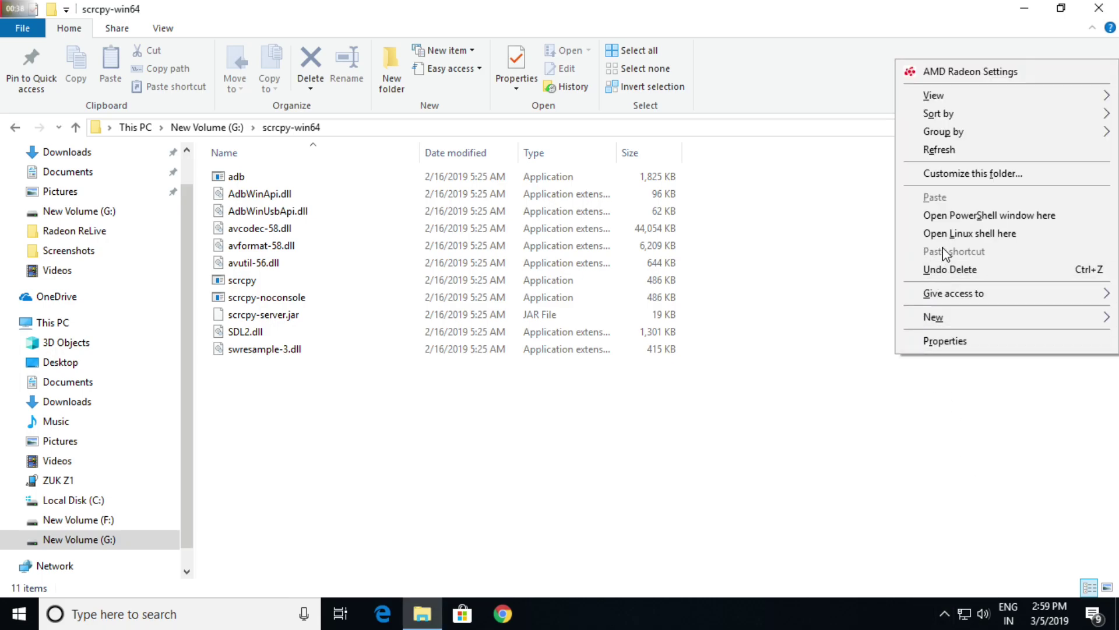
{"action": "left_click", "coordinate": [963, 217]}
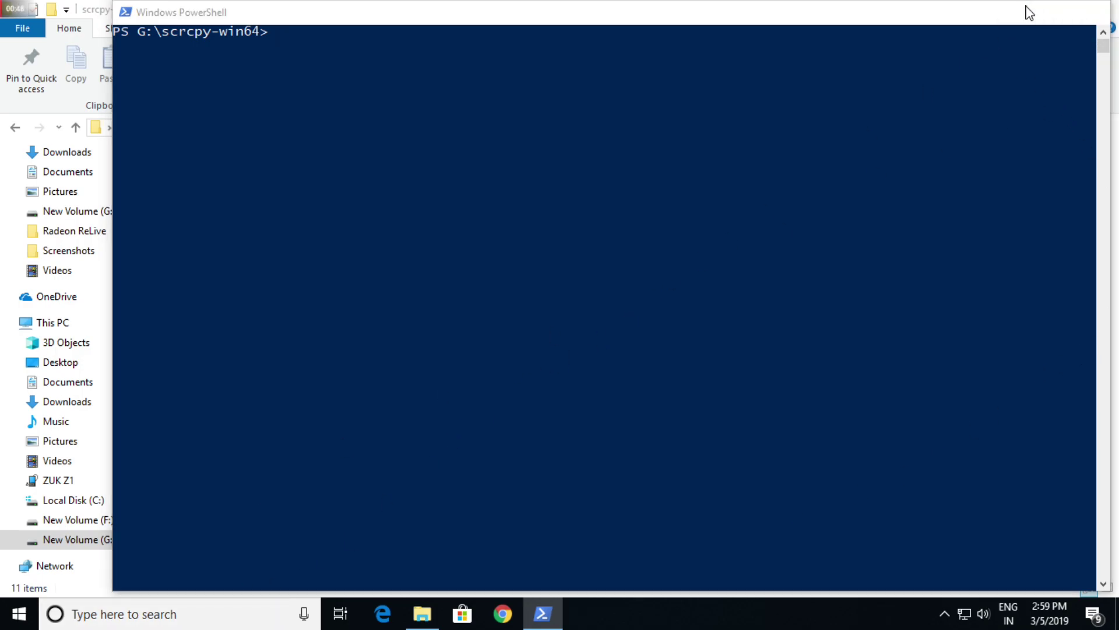
{"action": "left_click", "coordinate": [1020, 12]}
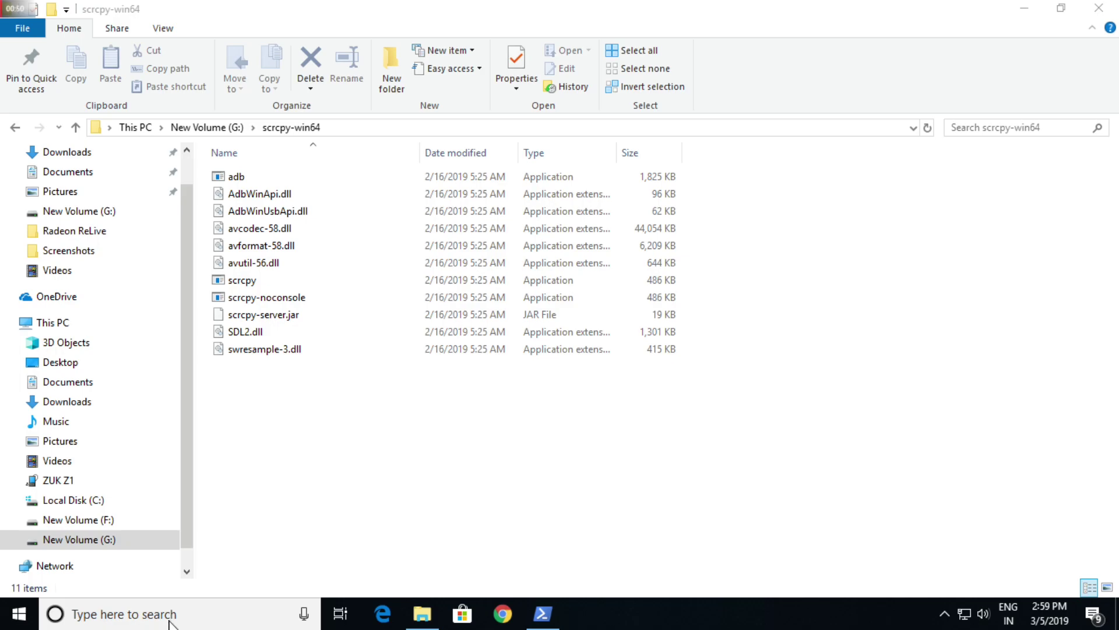
- Launch Command Prompt by searching for cmd
{"action": "left_click", "coordinate": [171, 616]}
{"action": "type", "text": "cmd"}
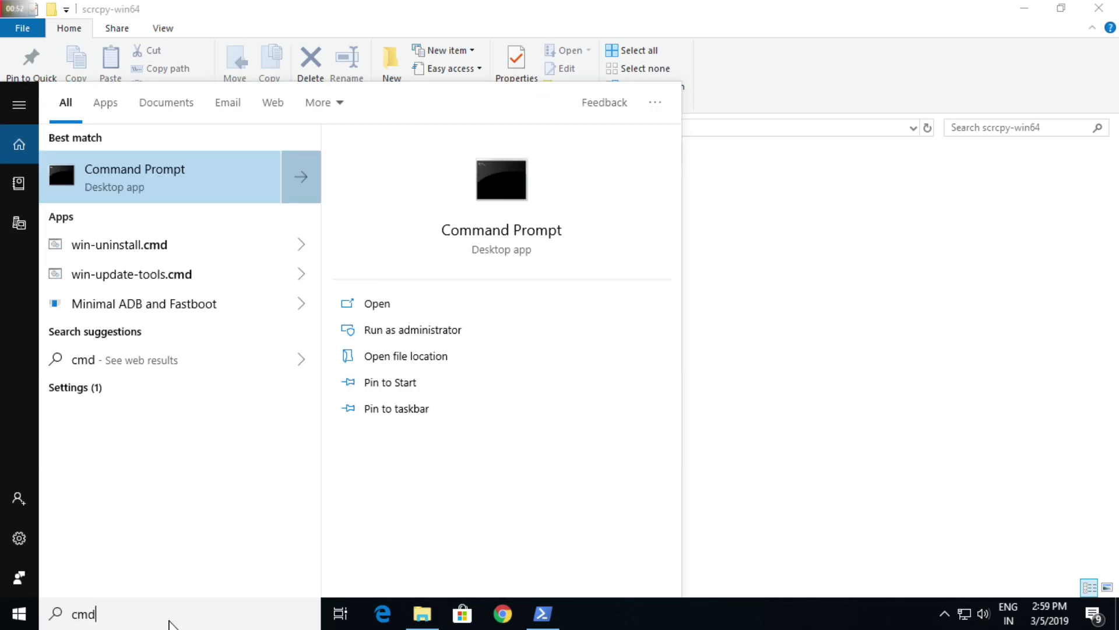
{"action": "key", "text": "Escape"}
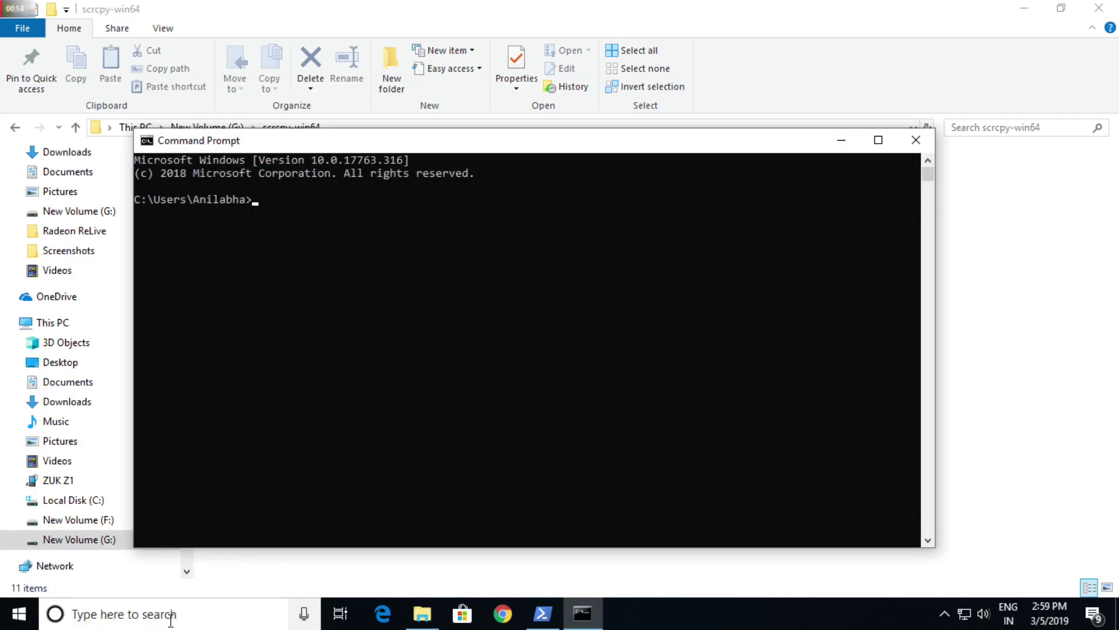
- Run pushd G:\scrcpy-win64 using the path copied from Explorer's address bar
{"action": "type", "text": "pushd"}
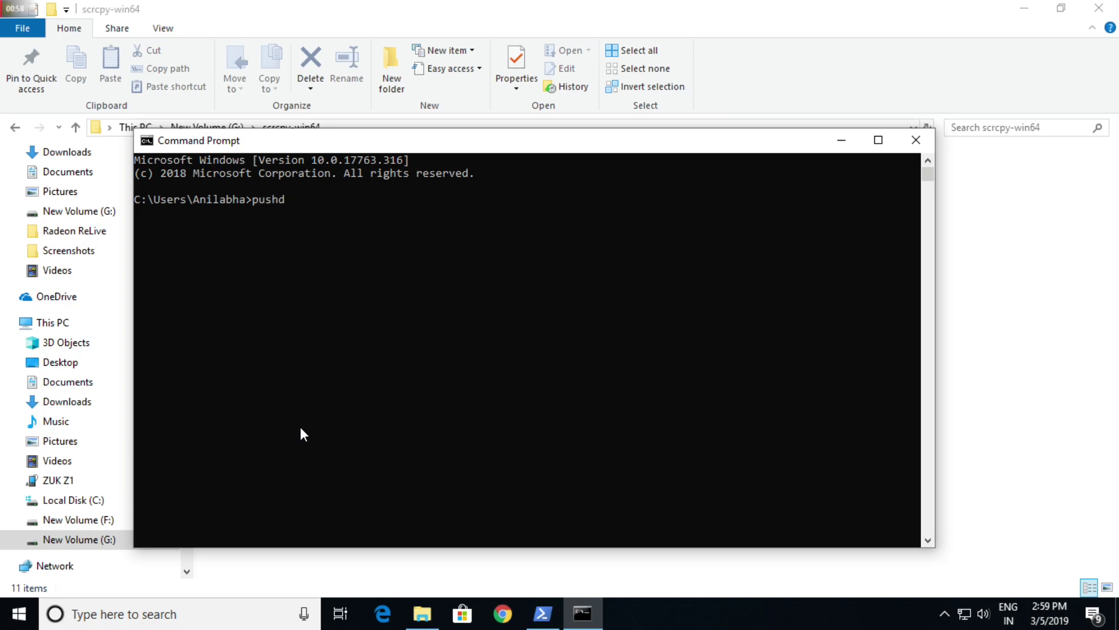
{"action": "left_click_drag", "start_coordinate": [370, 140], "coordinate": [387, 182]}
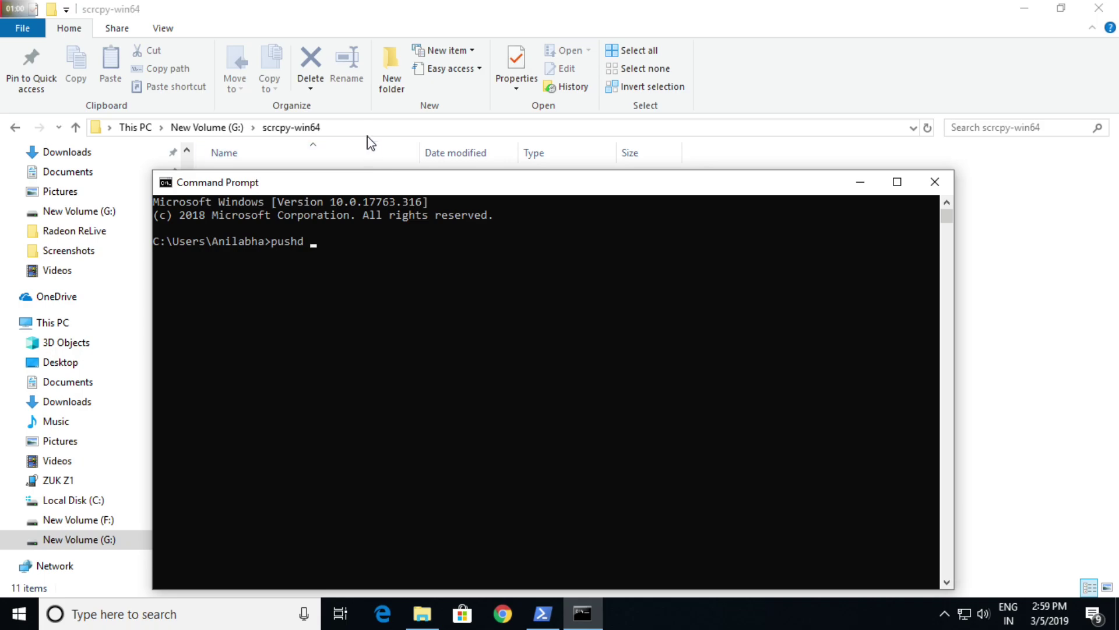
{"action": "left_click", "coordinate": [365, 130]}
{"action": "key", "text": "BackSpace"}
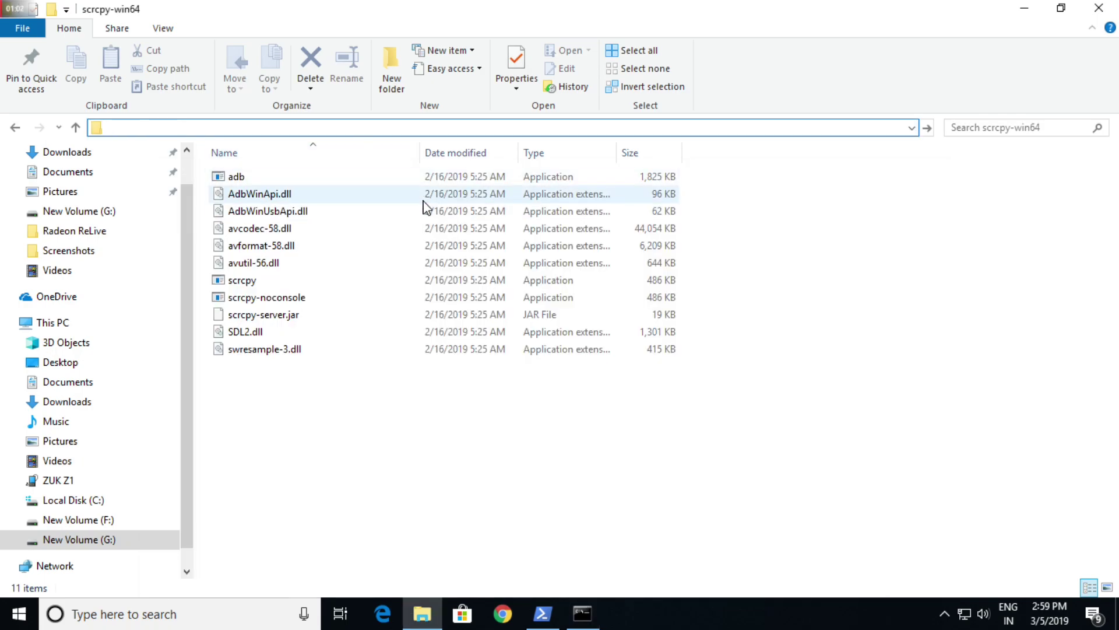
{"action": "left_click", "coordinate": [582, 612]}
{"action": "type", "text": "G:\\scrcpy-win64"}
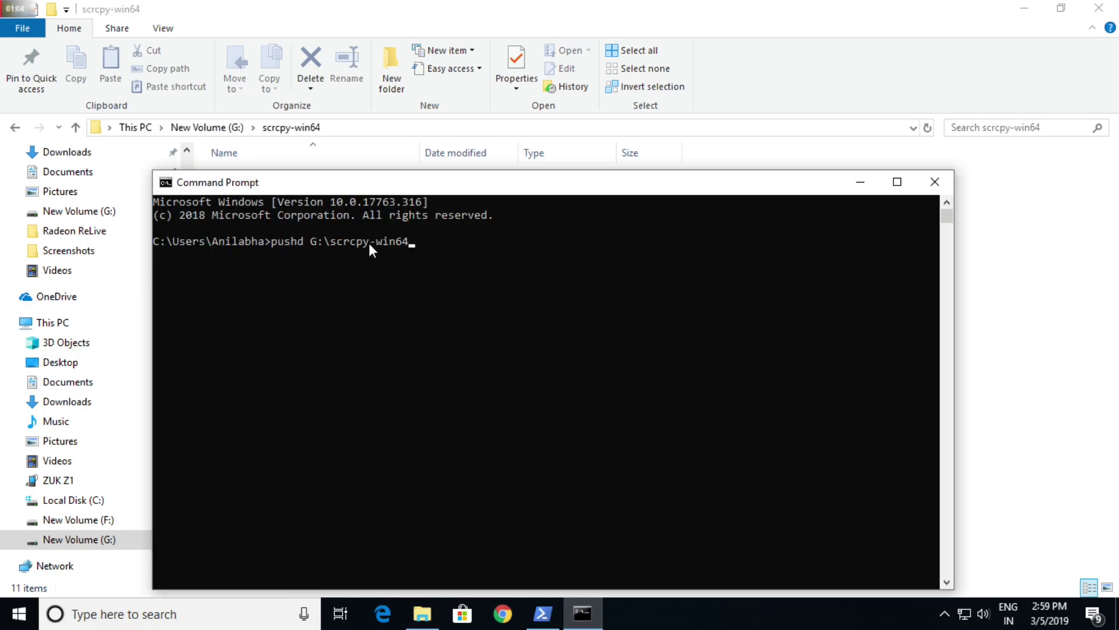
{"action": "key", "text": "Return"}
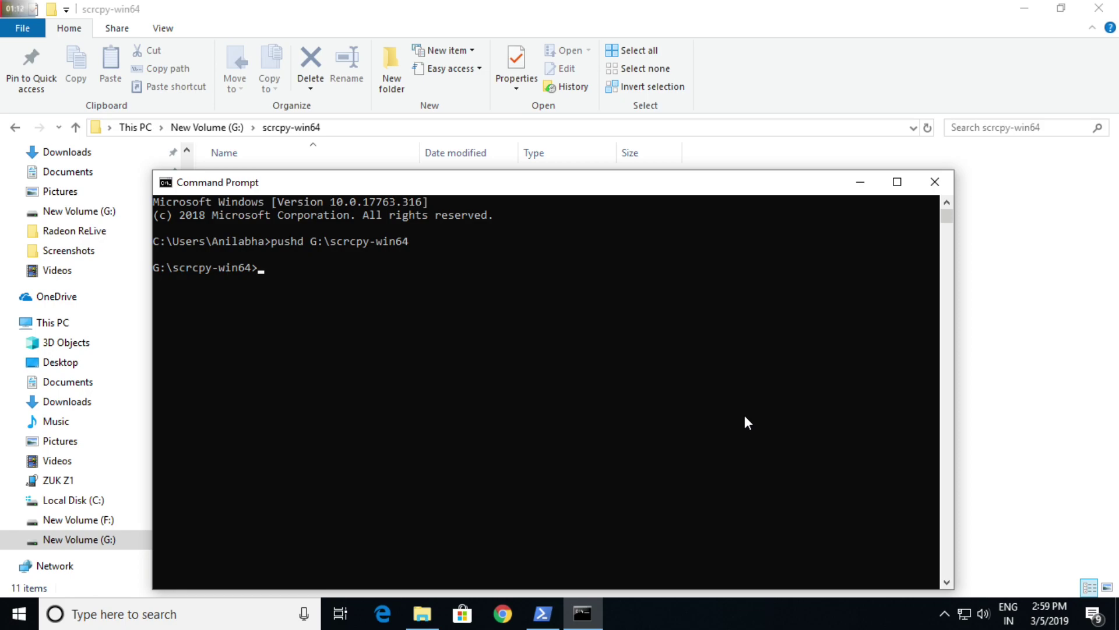
- Run scrcpy -b 4M and move the ZUK Z1 mirror window to the left
{"action": "type", "text": "scrp"}
{"action": "key", "text": "BackSpace"}
{"action": "type", "text": "cpy -b"}
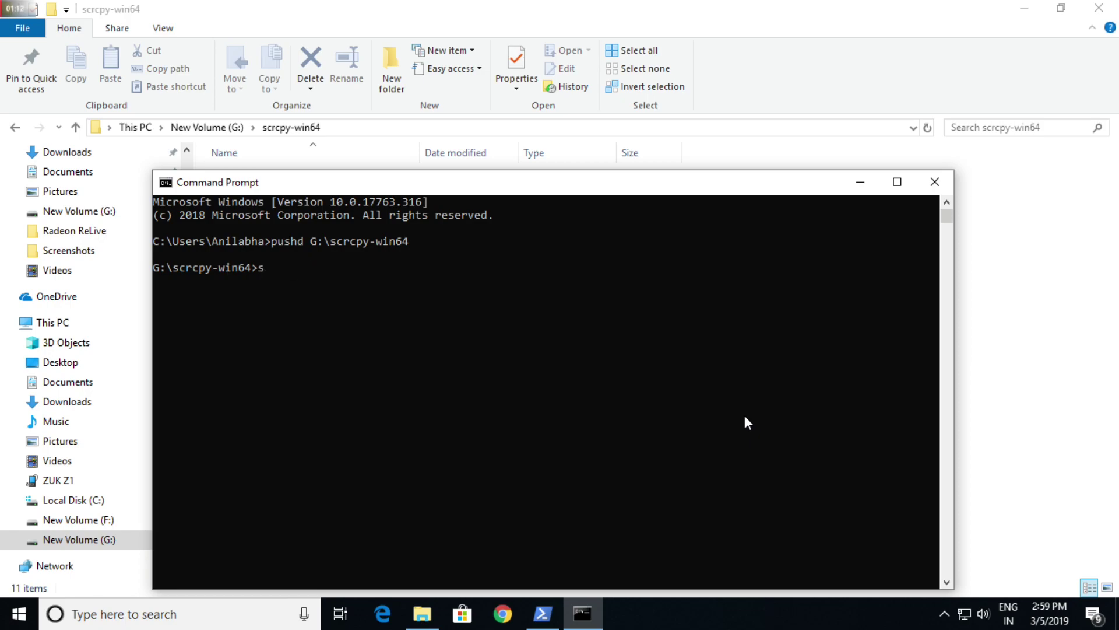
{"action": "type", "text": "crp"}
{"action": "key", "text": "BackSpace"}
{"action": "type", "text": "cpy -b 4M"}
{"action": "key", "text": "Return"}
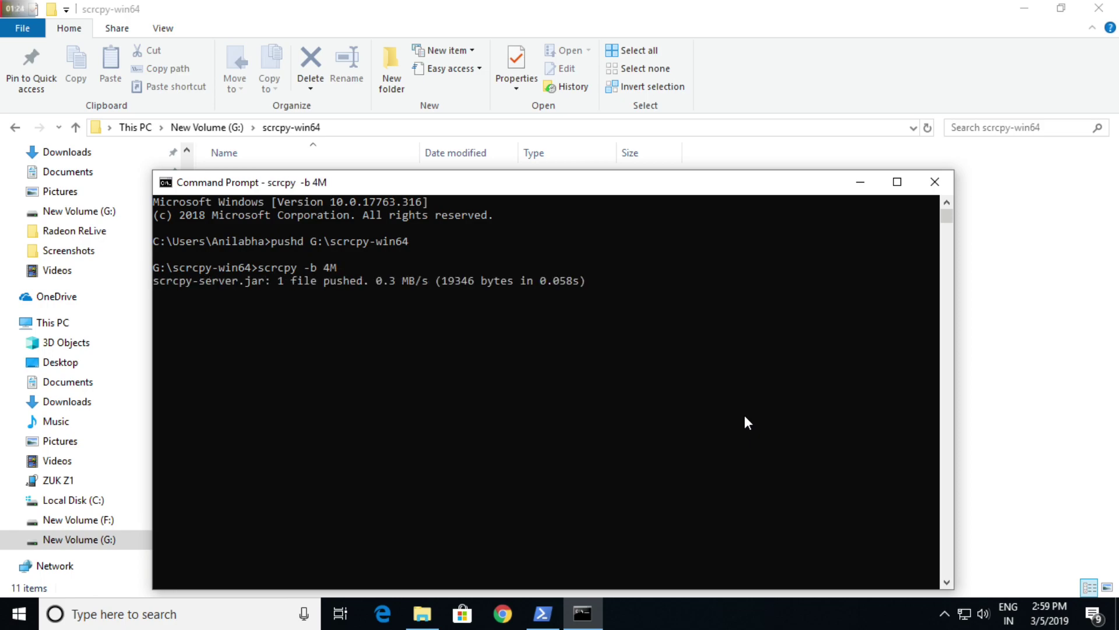
{"action": "left_click_drag", "start_coordinate": [563, 49], "coordinate": [178, 26]}
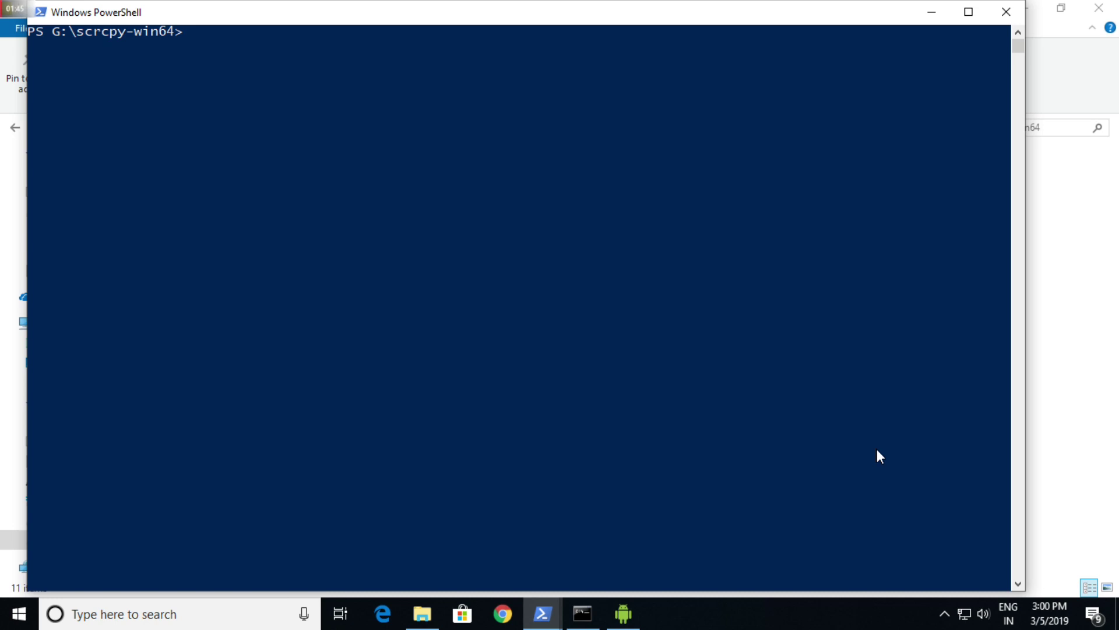
- Run scrcpy -b 15M in PowerShell, then minimize the console and mirror window
{"action": "type", "text": "scrcpy -b 15M"}
{"action": "key", "text": "Return"}
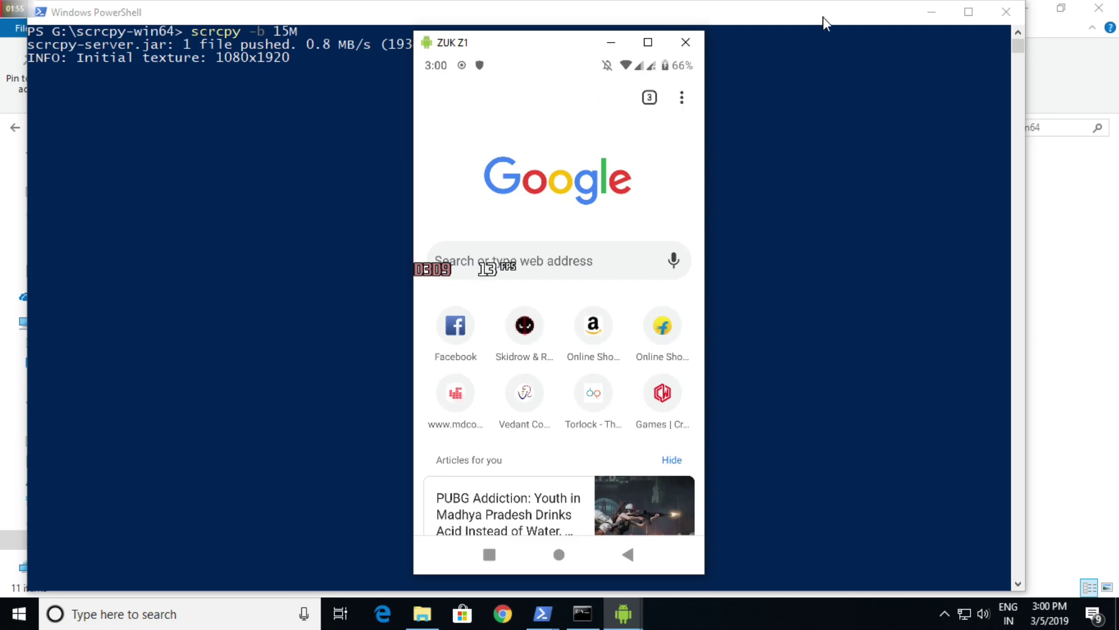
{"action": "left_click", "coordinate": [931, 14]}
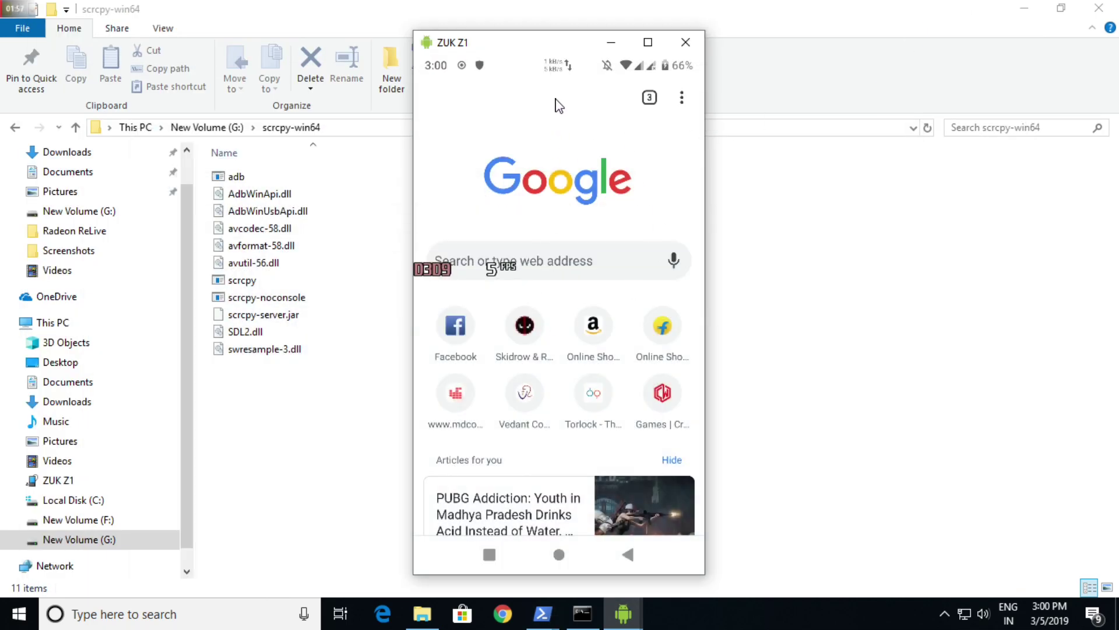
{"action": "left_click", "coordinate": [609, 44]}
- Run scrcpy -m 1280 from a new PowerShell here, move the mirror right, minimize the console
{"action": "right_click", "coordinate": [839, 266]}
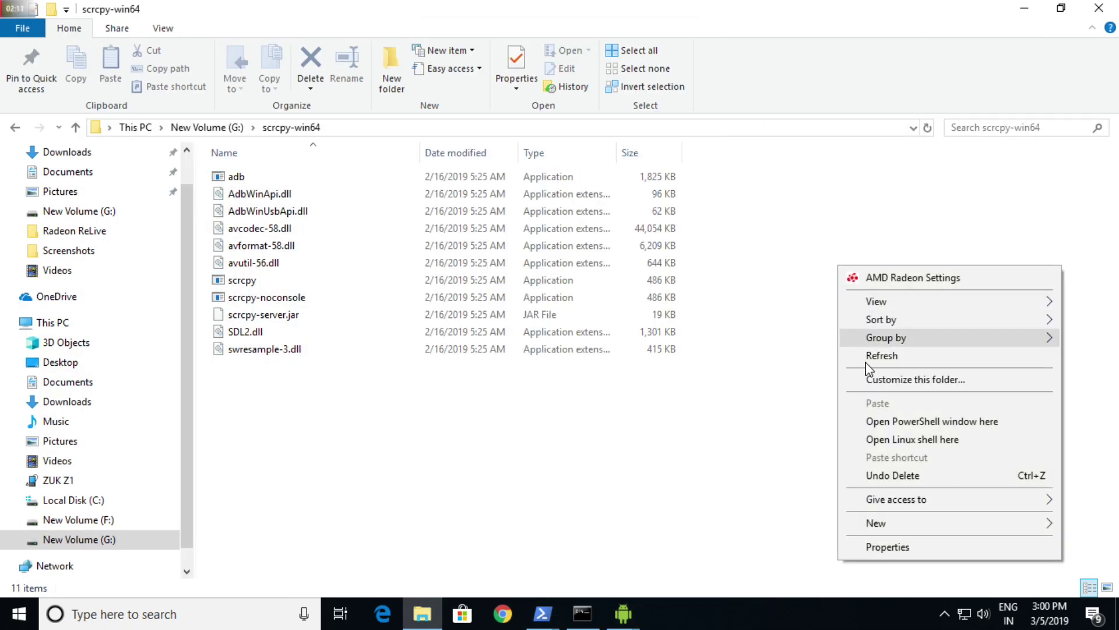
{"action": "left_click", "coordinate": [875, 423]}
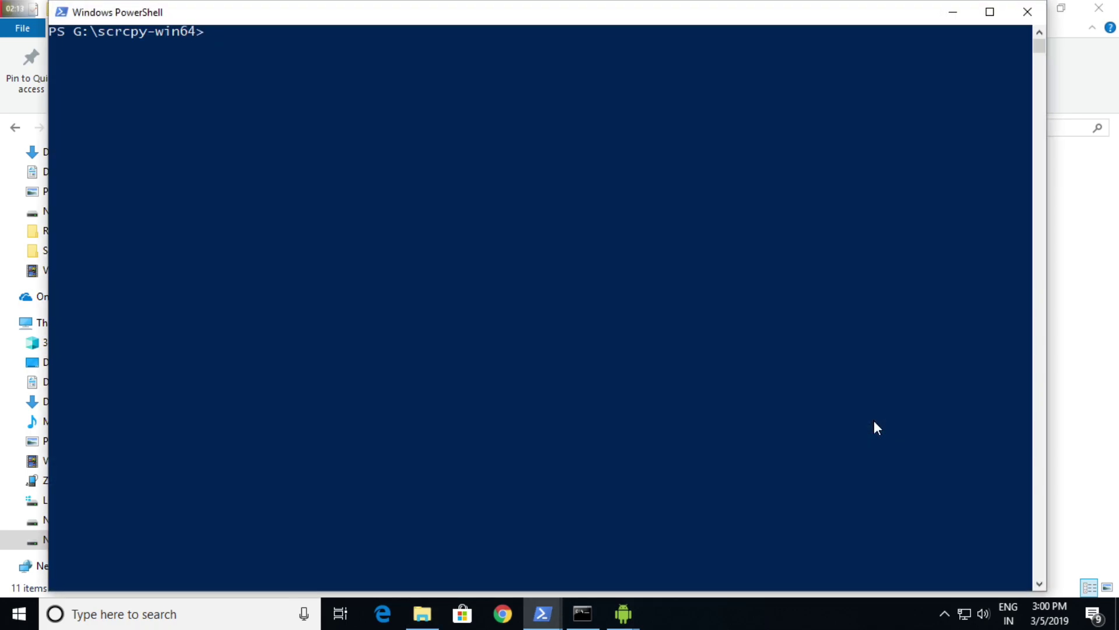
{"action": "type", "text": "scrcpy -m 1280"}
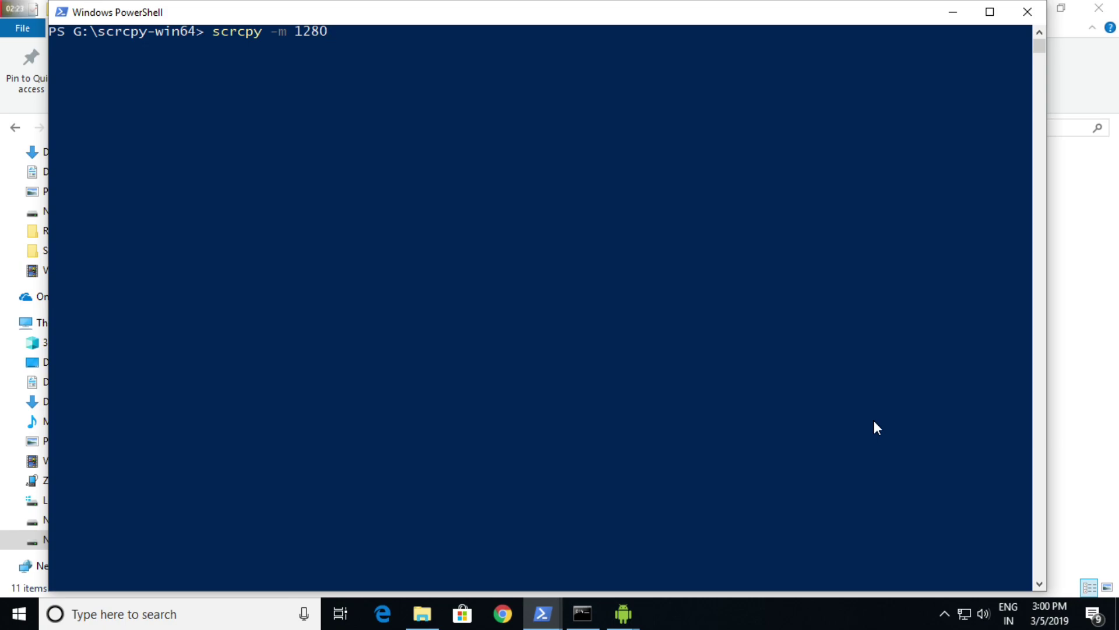
{"action": "key", "text": "Return"}
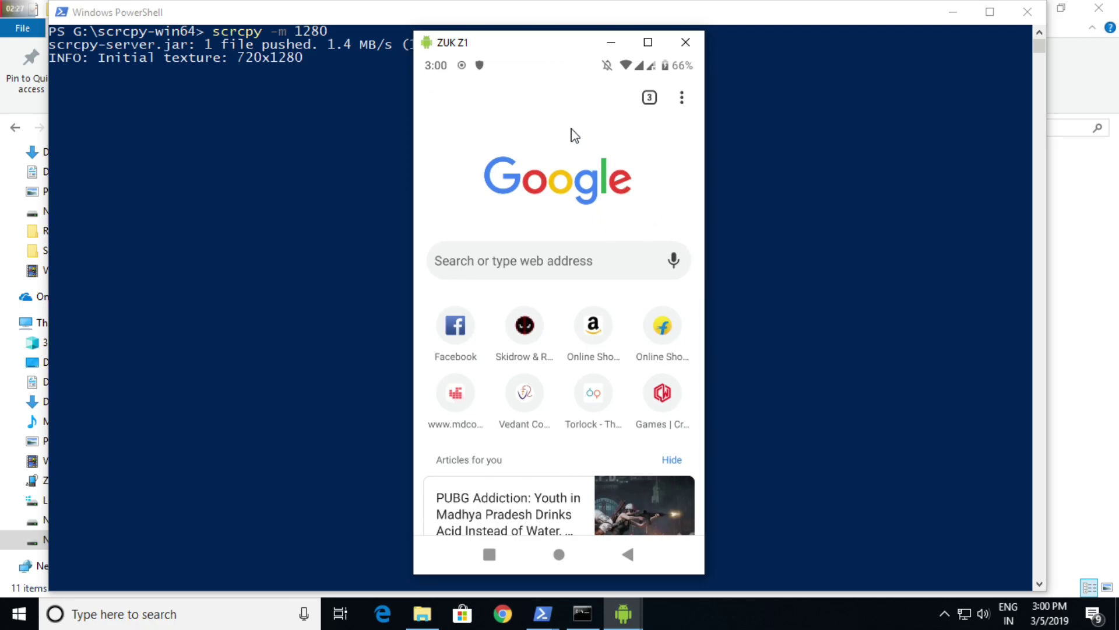
{"action": "left_click_drag", "start_coordinate": [523, 47], "coordinate": [647, 54]}
{"action": "left_click", "coordinate": [954, 13]}
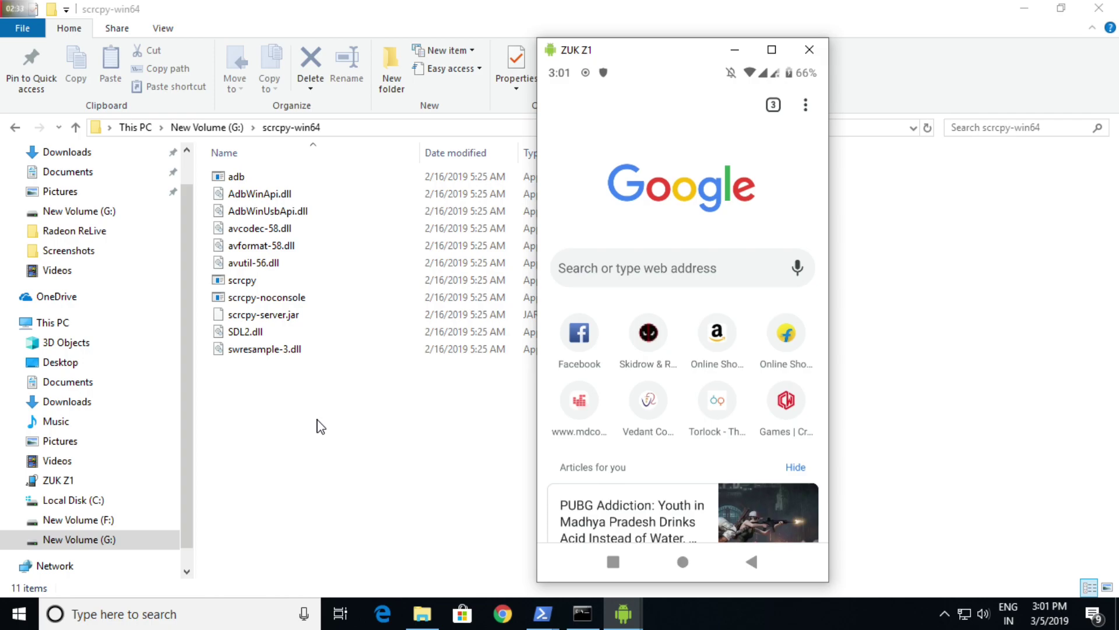
- Run scrcpy -m 3380 from a new PowerShell, minimize the mirror, close the console
{"action": "right_click", "coordinate": [319, 425], "text": "shift"}
{"action": "left_click", "coordinate": [369, 280]}
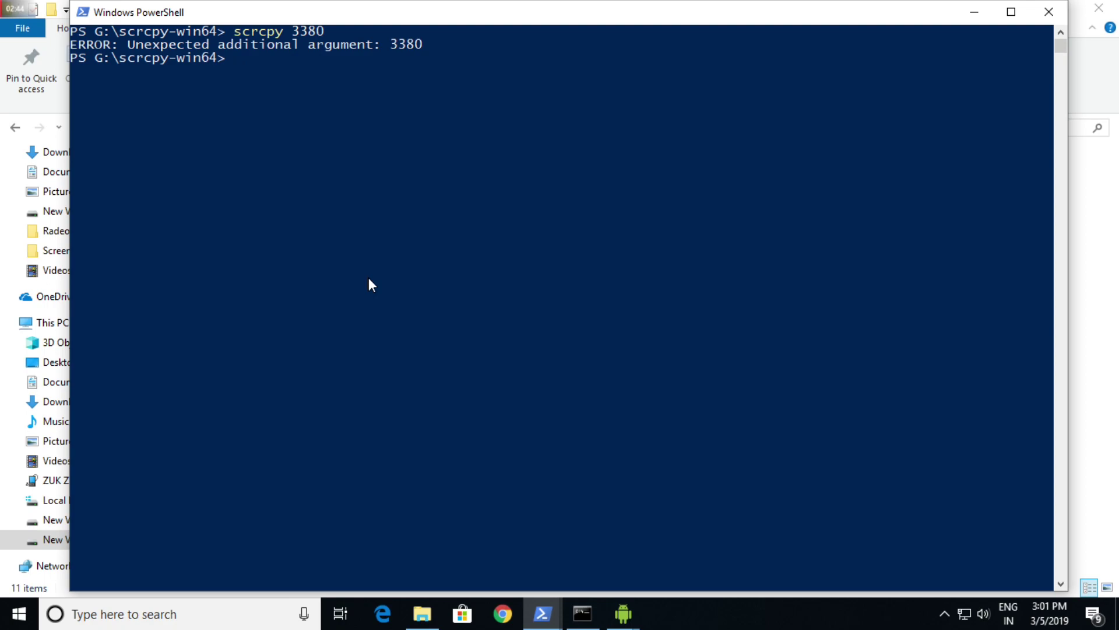
{"action": "type", "text": "scrcpy -m 30"}
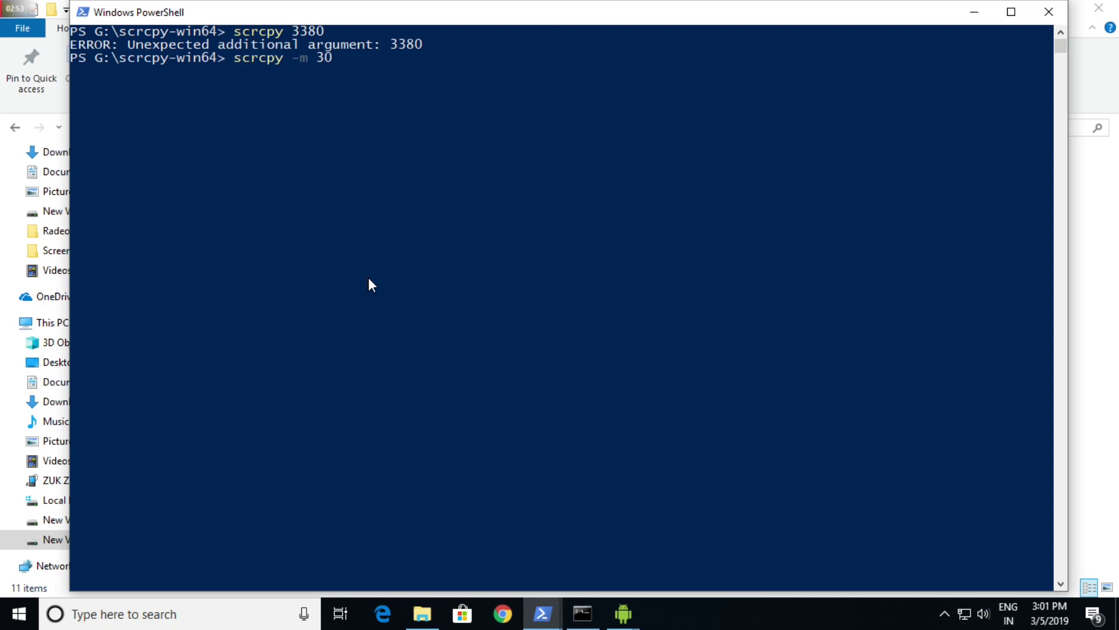
{"action": "key", "text": "Left"}
{"action": "type", "text": "38"}
{"action": "key", "text": "Return"}
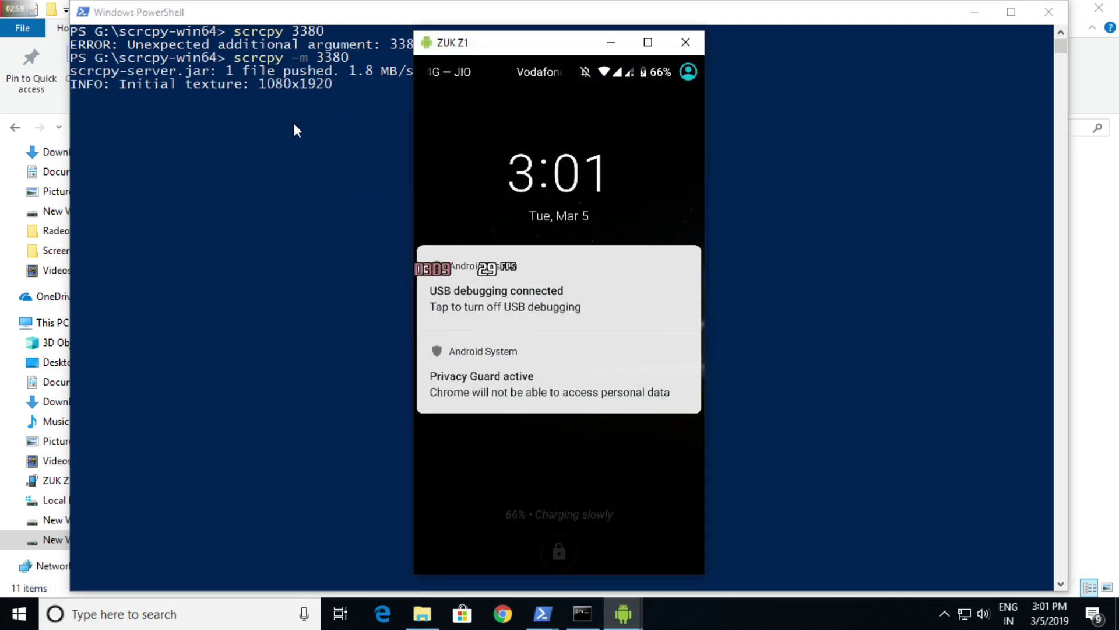
{"action": "left_click", "coordinate": [612, 44]}
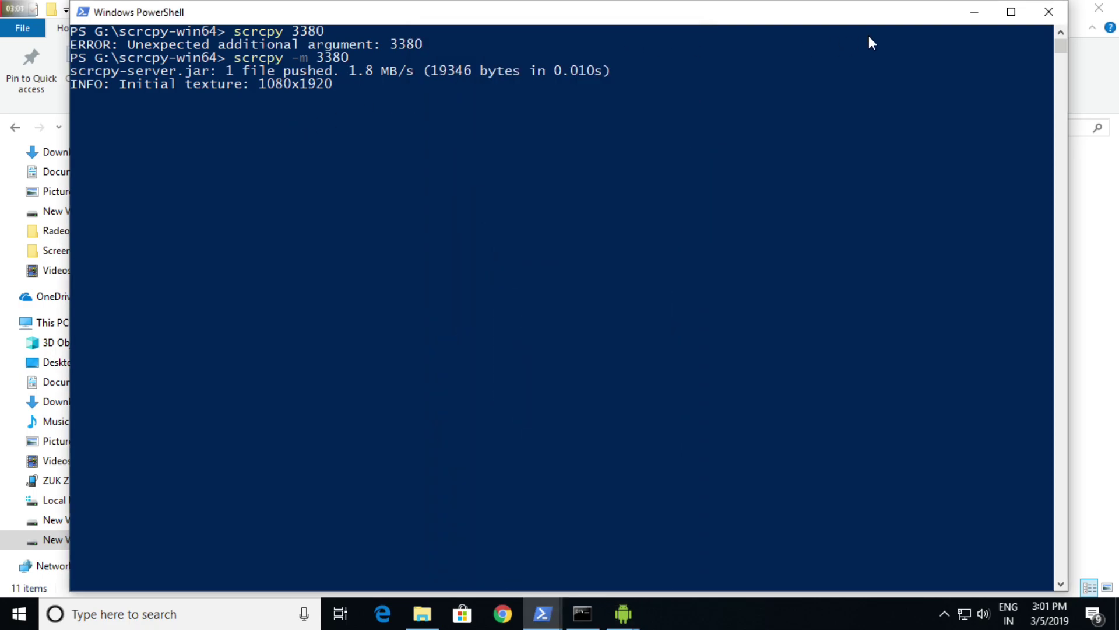
{"action": "left_click", "coordinate": [1052, 13]}
- Open PowerShell in scrcpy-win64 and run scrcpy -m 1024
{"action": "right_click", "coordinate": [778, 366]}
{"action": "left_click", "coordinate": [835, 221]}
{"action": "type", "text": "scrcpy -m"}
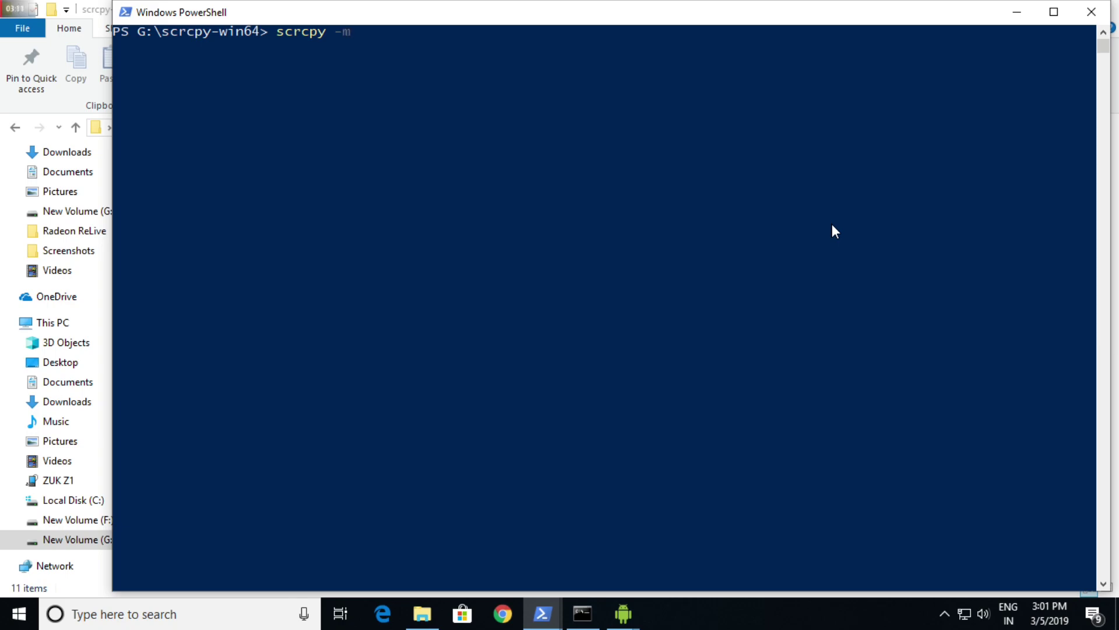
{"action": "type", "text": " 1024"}
{"action": "key", "text": "Return"}
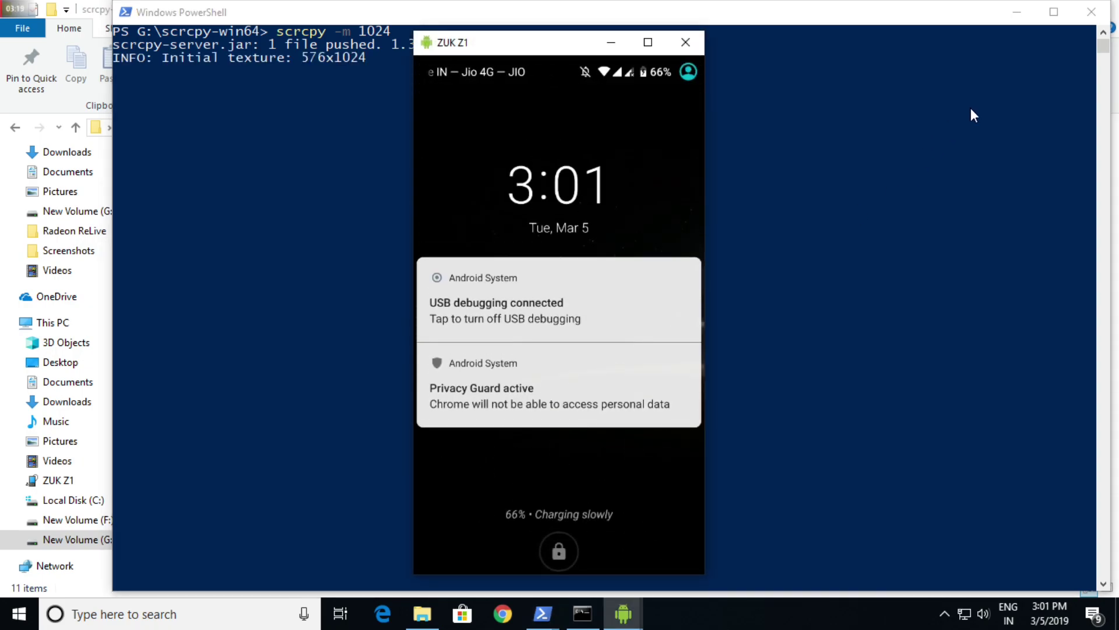
- Switch between mirror windows, close PowerShell, and open the Radeon overlay over Explorer with Alt+Z
{"action": "left_click", "coordinate": [631, 622]}
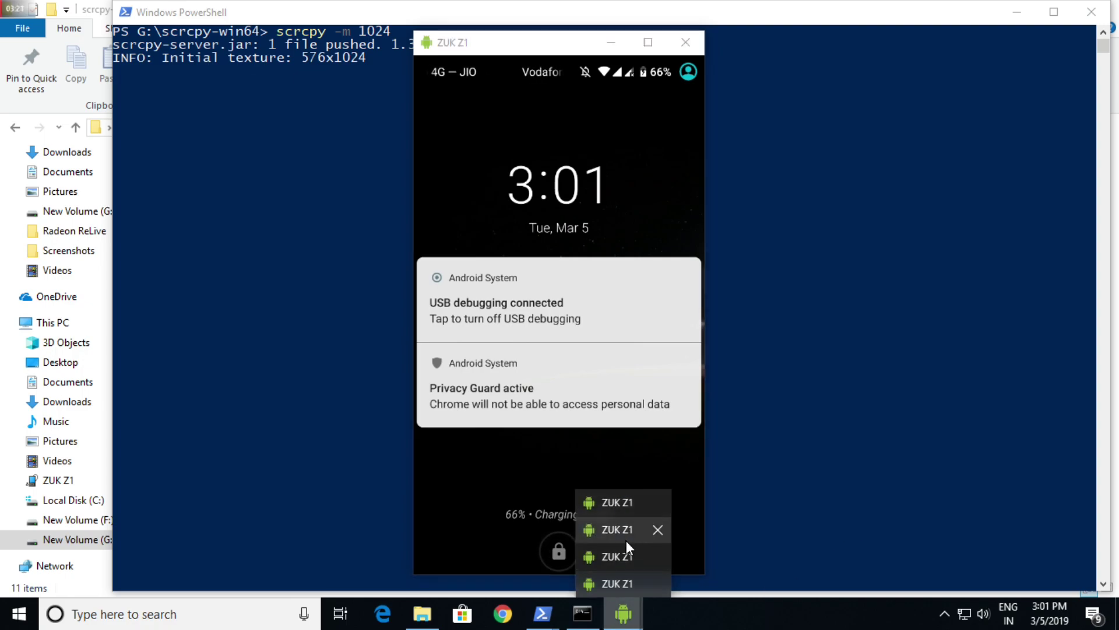
{"action": "left_click", "coordinate": [626, 622]}
{"action": "left_click", "coordinate": [622, 557]}
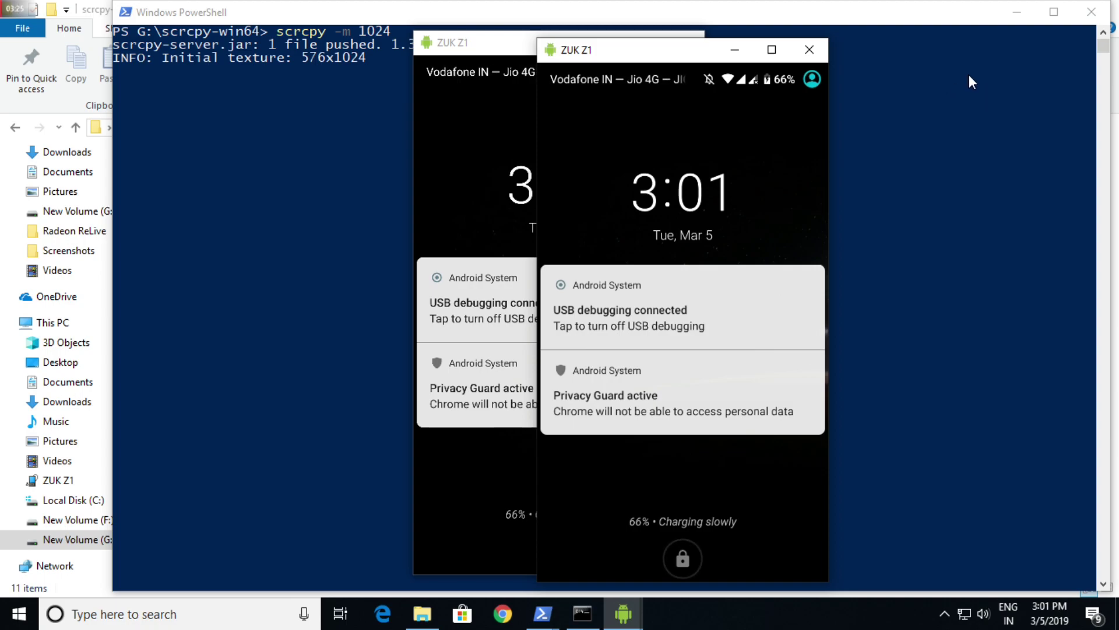
{"action": "left_click", "coordinate": [1091, 11]}
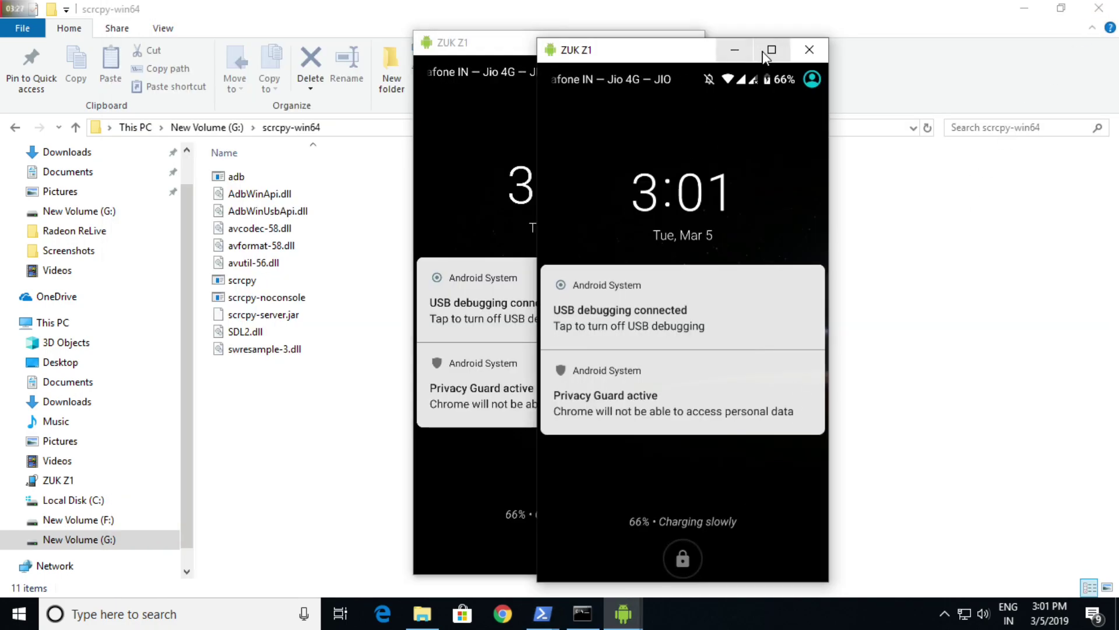
{"action": "left_click", "coordinate": [929, 425]}
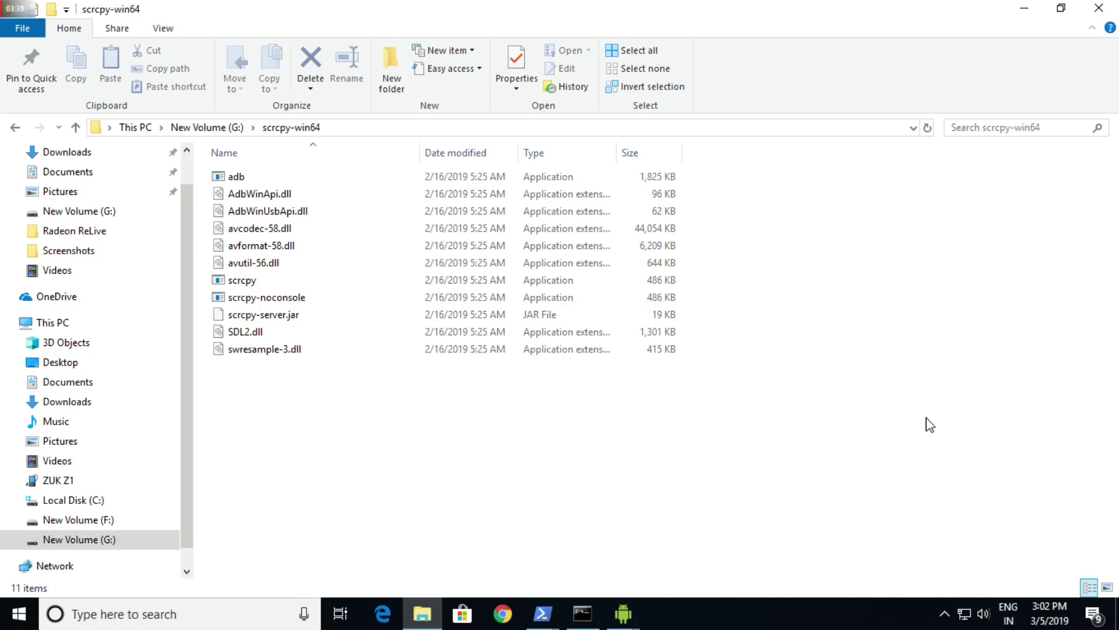
{"action": "key", "text": "alt+z"}
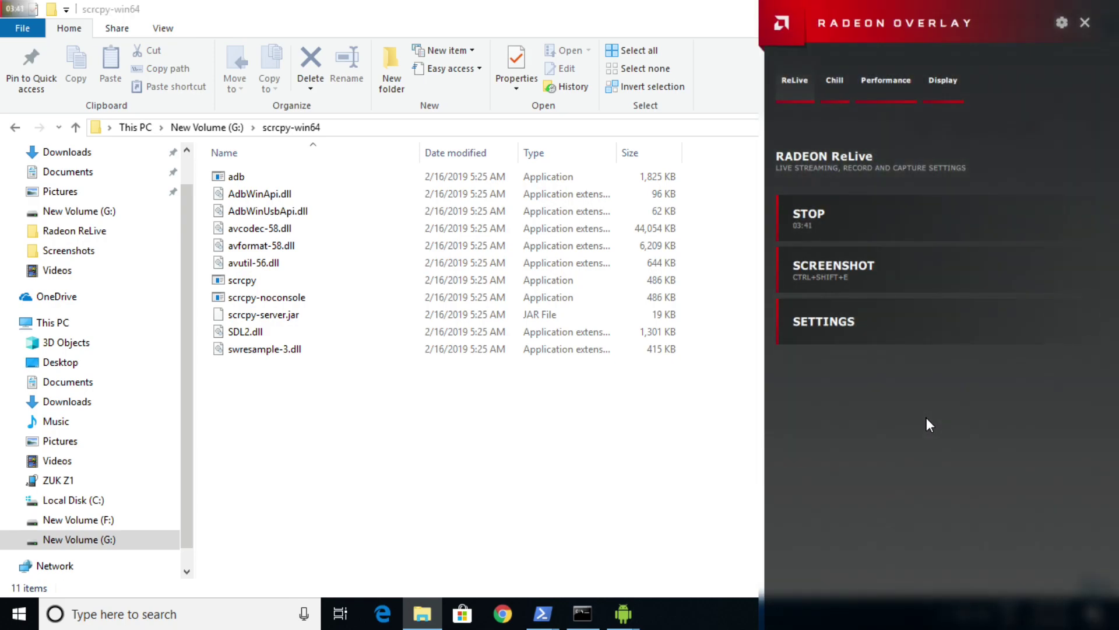
- Stop the Radeon screen recording
{"action": "left_click", "coordinate": [883, 223]}
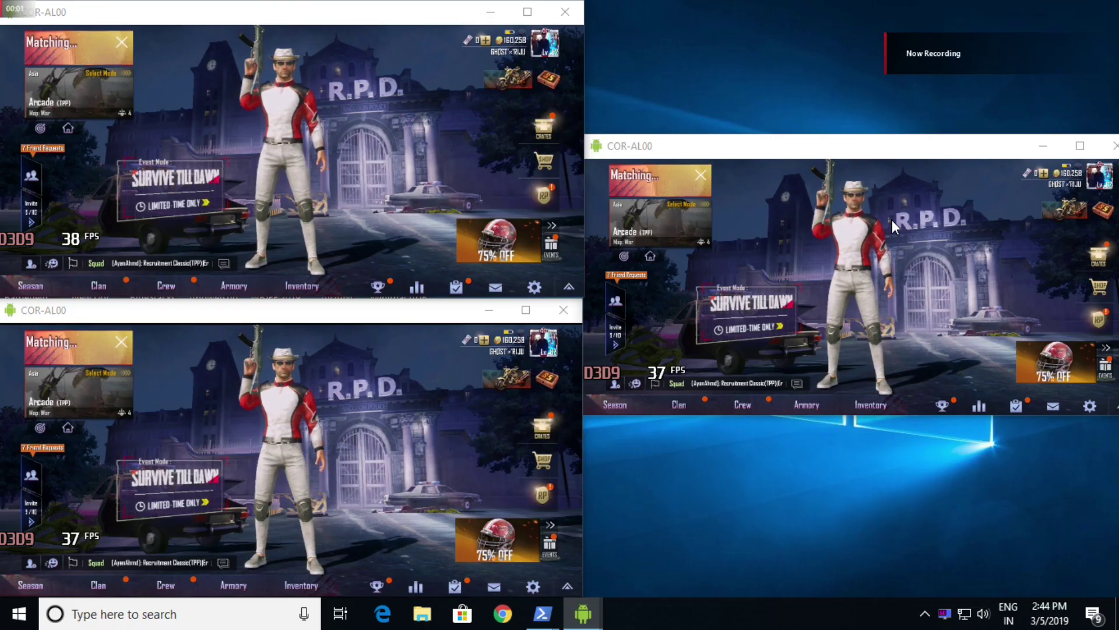